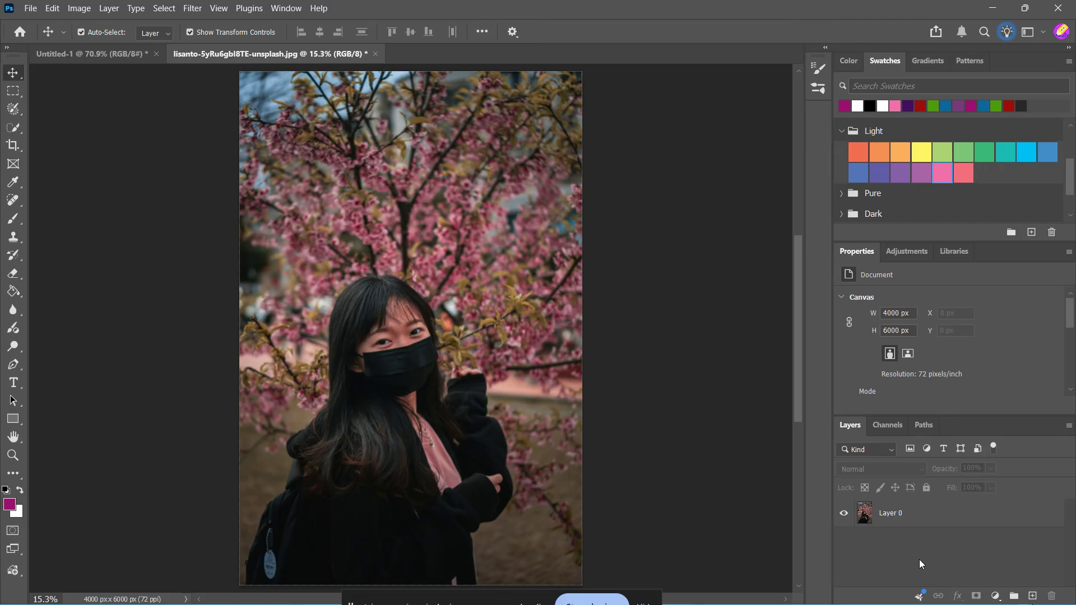
# Duplicate the photo layer.
pyautogui.click(986, 513)
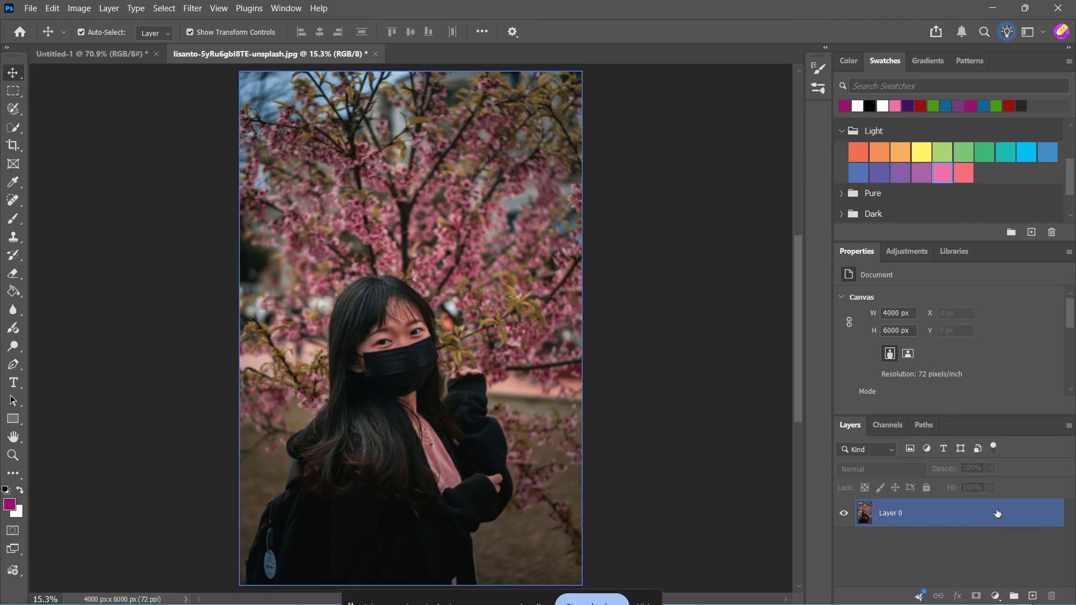
pyautogui.click(942, 516)
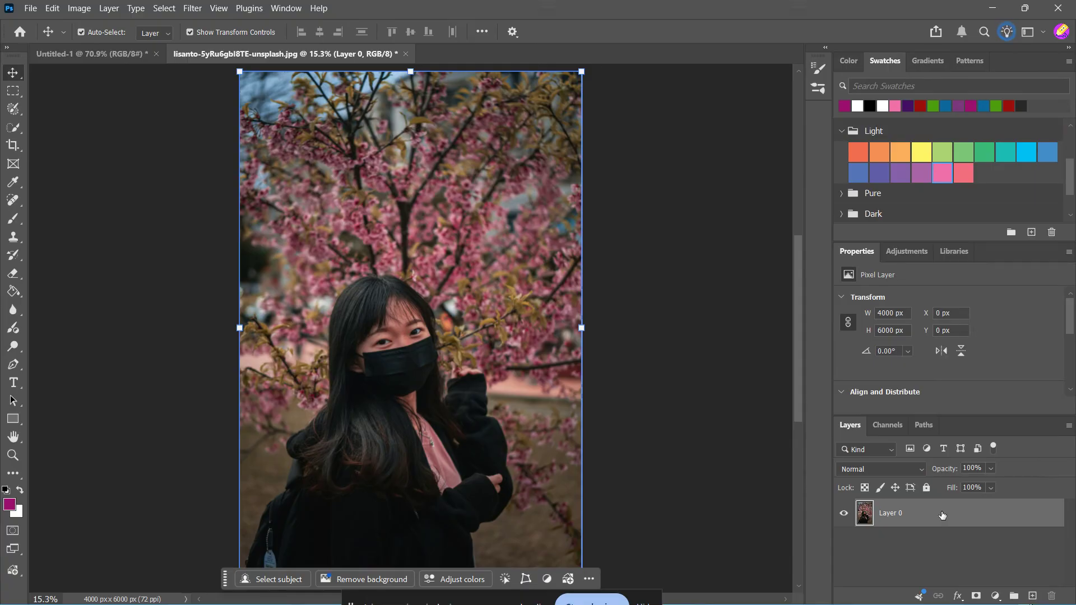
pyautogui.press('ctrl')
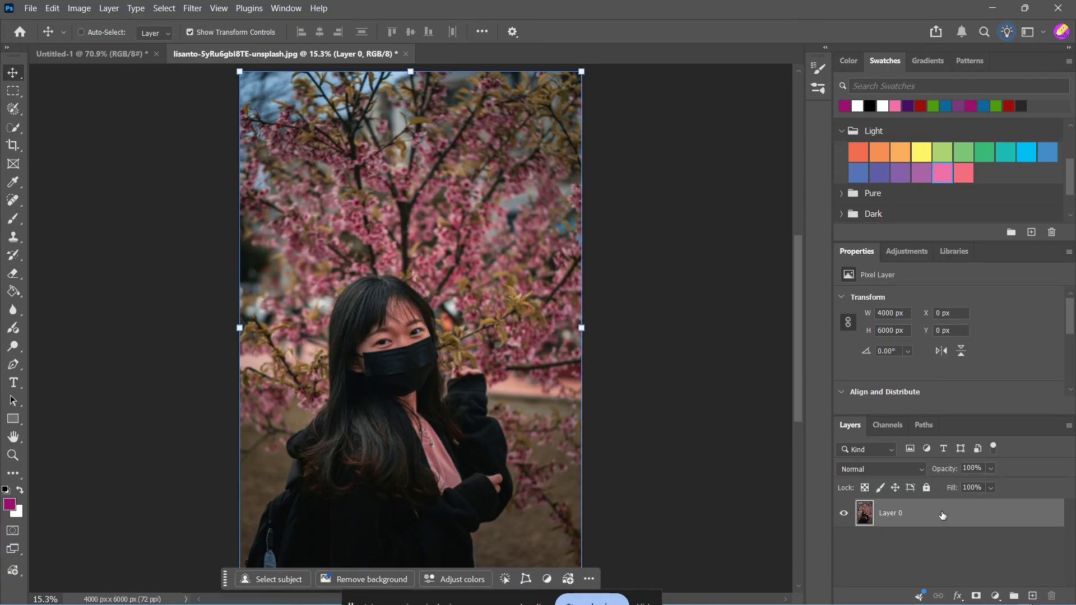
pyautogui.hotkey('ctrl', 'j')
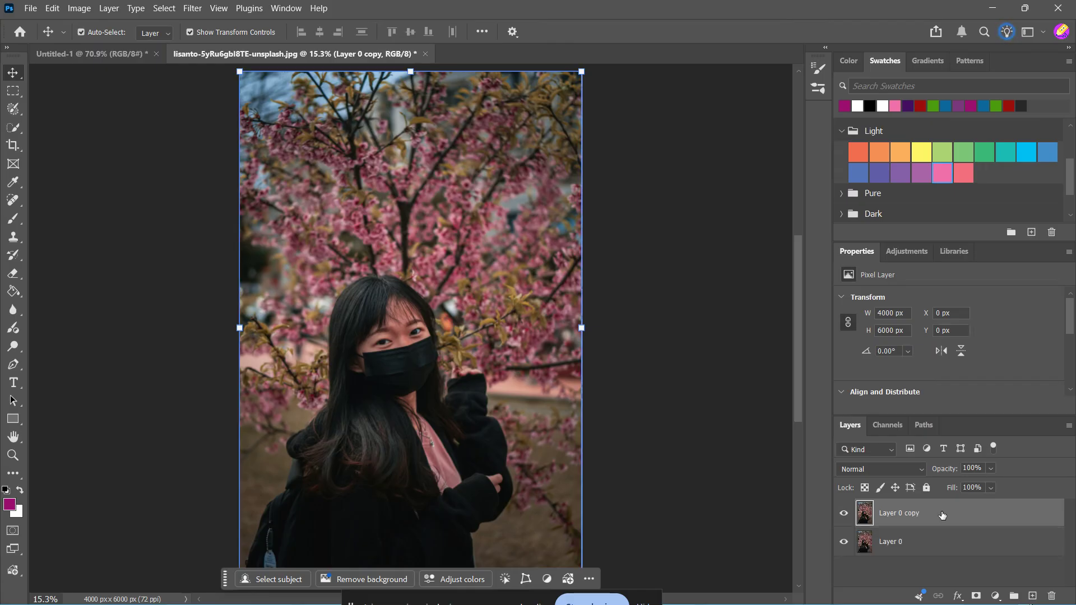
# Rename the duplicated layer as sharpen.
pyautogui.doubleClick(910, 514)
pyautogui.write('sharpen')
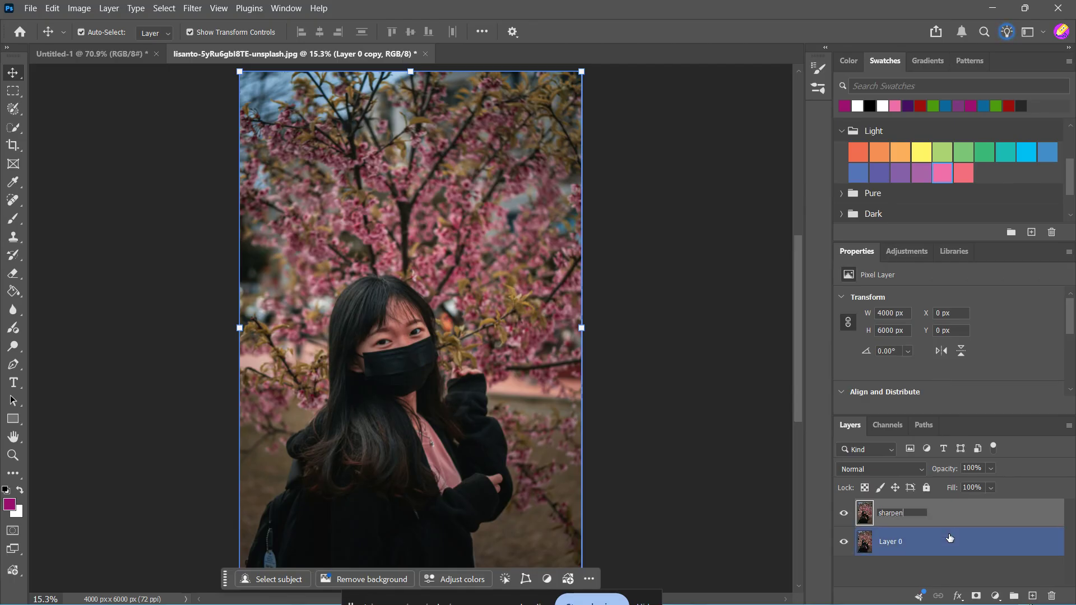
pyautogui.press('Return')
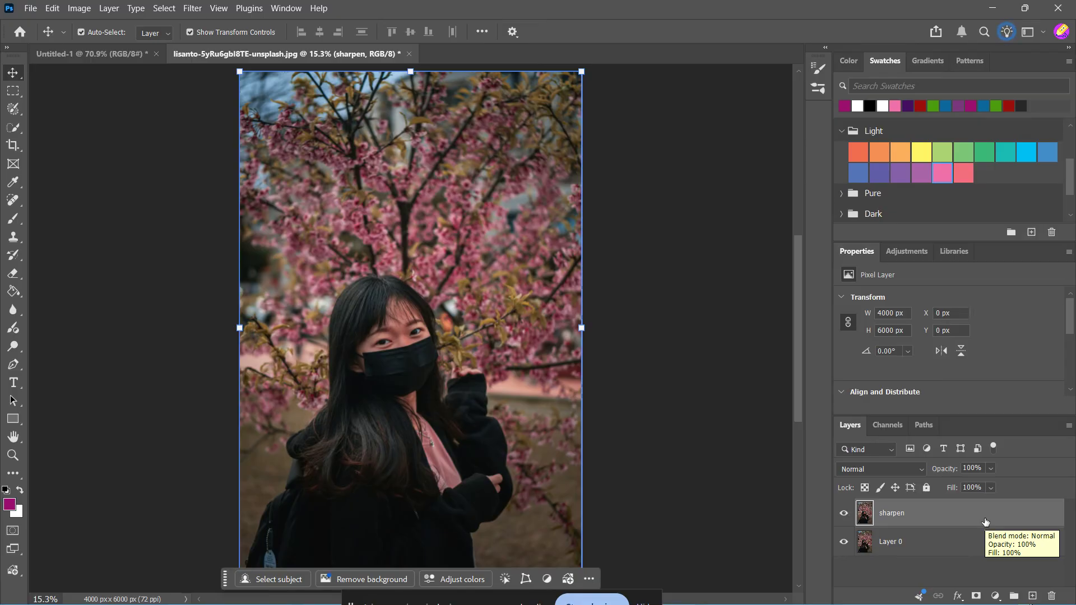
# Open the High Pass filter for the sharpen layer.
pyautogui.click(191, 7)
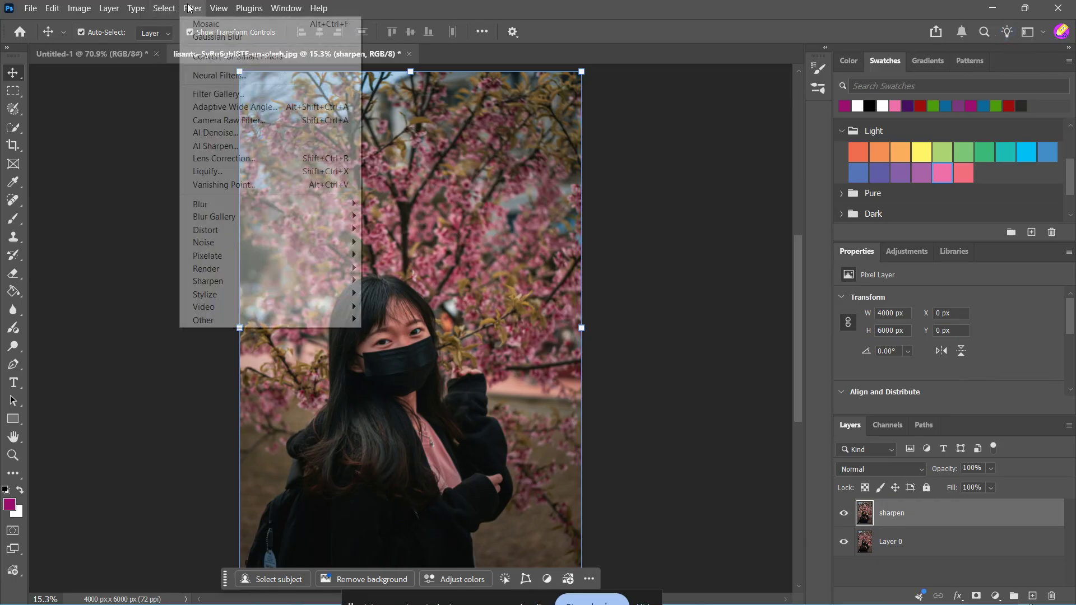
pyautogui.click(191, 8)
pyautogui.click(193, 8)
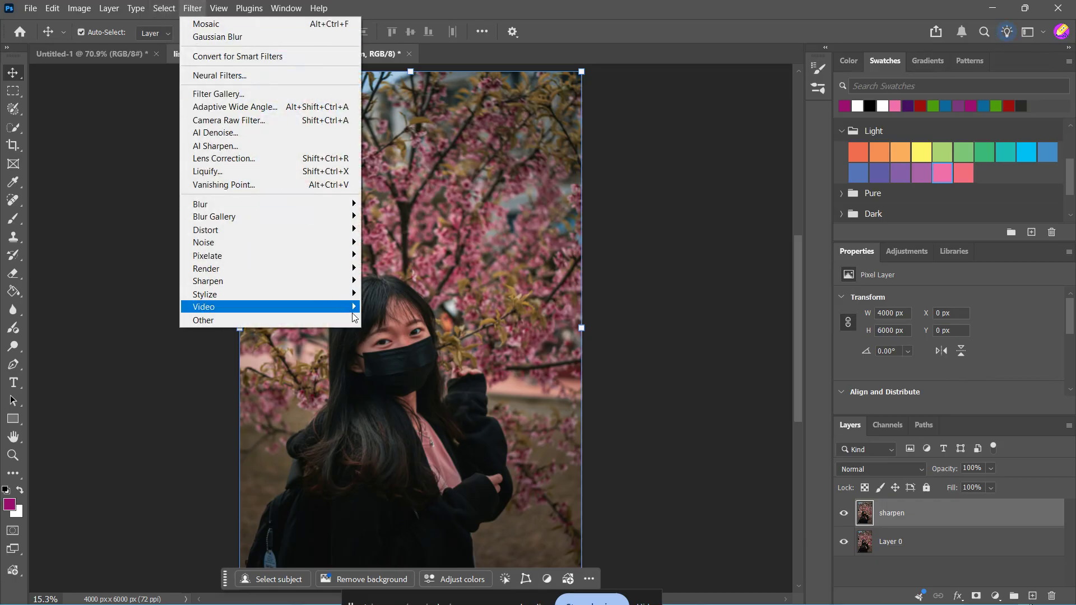
pyautogui.moveTo(349, 321)
pyautogui.click(387, 332)
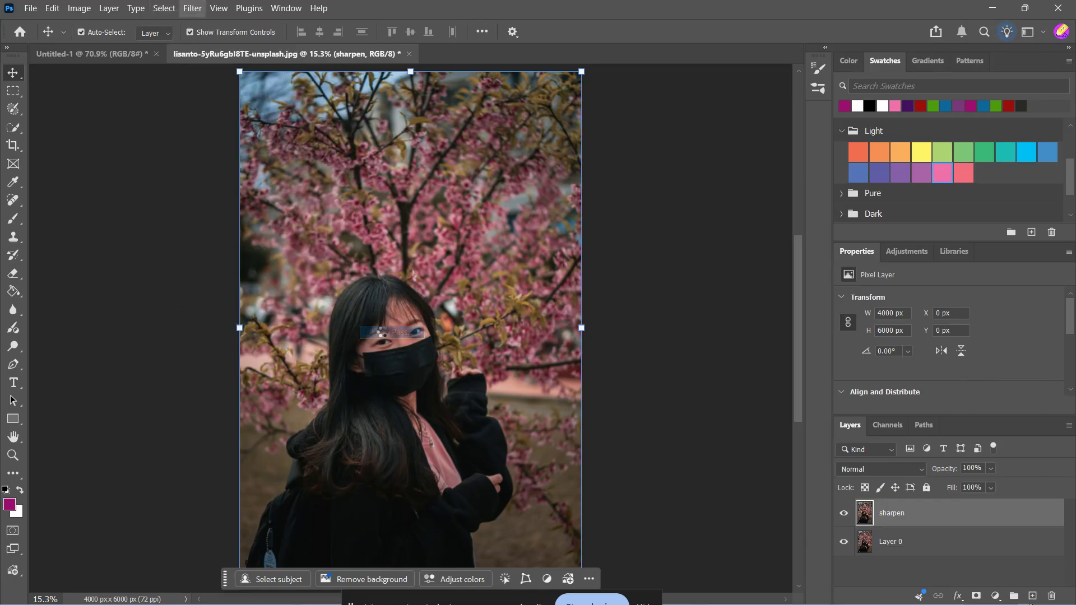
pyautogui.moveTo(532, 120); pyautogui.dragTo(783, 125)
# Examine the High Pass preview at different zoom levels around the face.
pyautogui.click(716, 293)
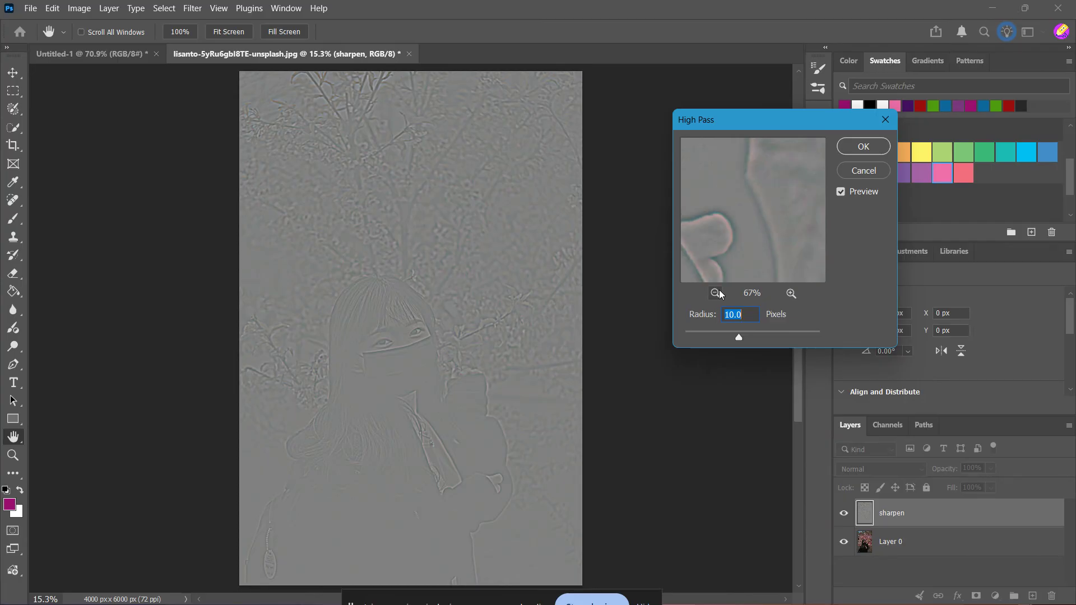
pyautogui.click(716, 293)
pyautogui.click(716, 293)
pyautogui.click(716, 293)
pyautogui.click(716, 292)
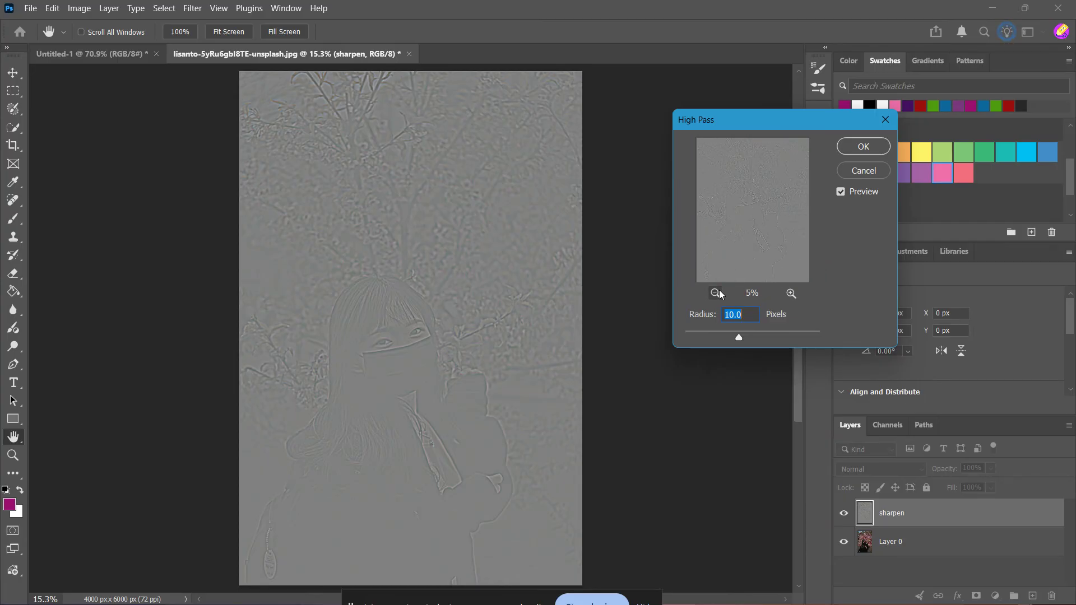
pyautogui.click(790, 293)
pyautogui.click(791, 294)
pyautogui.click(791, 293)
pyautogui.click(791, 294)
pyautogui.click(791, 293)
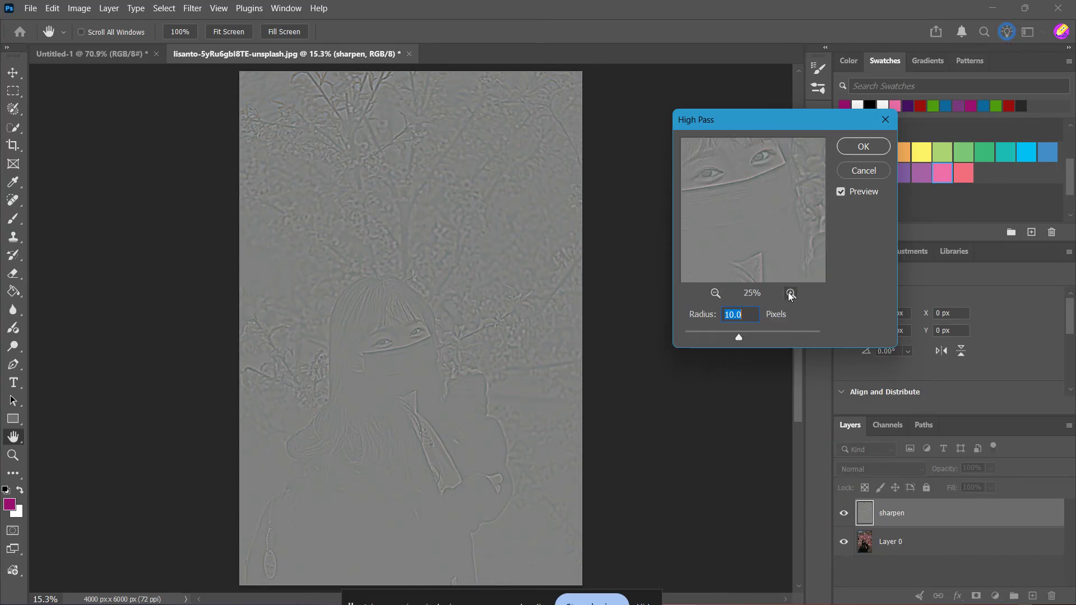
pyautogui.moveTo(800, 190); pyautogui.dragTo(812, 266)
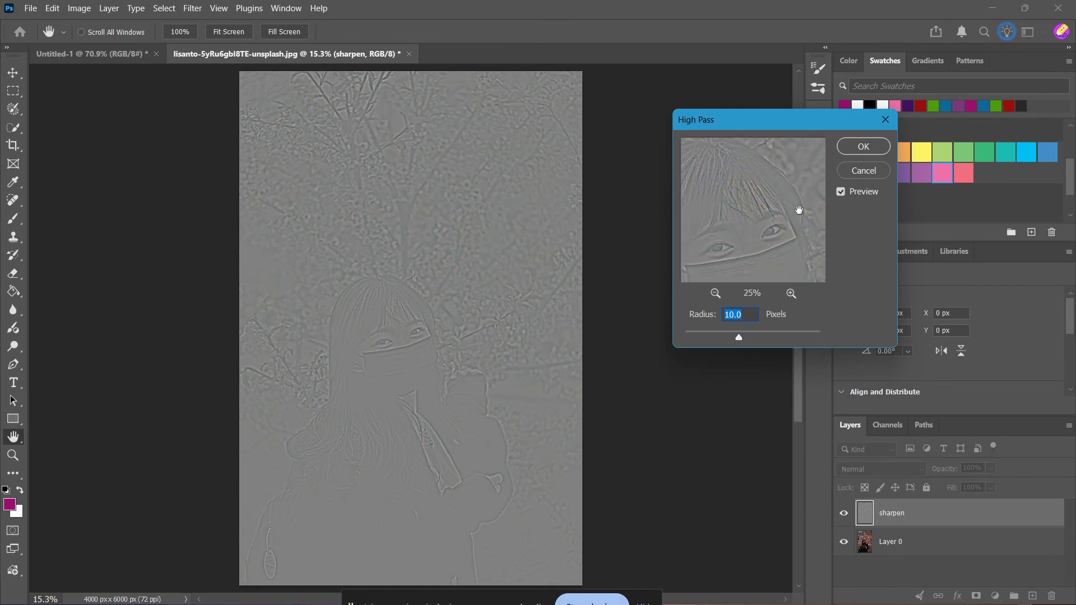
pyautogui.press('Down')
pyautogui.moveTo(790, 233); pyautogui.dragTo(749, 264)
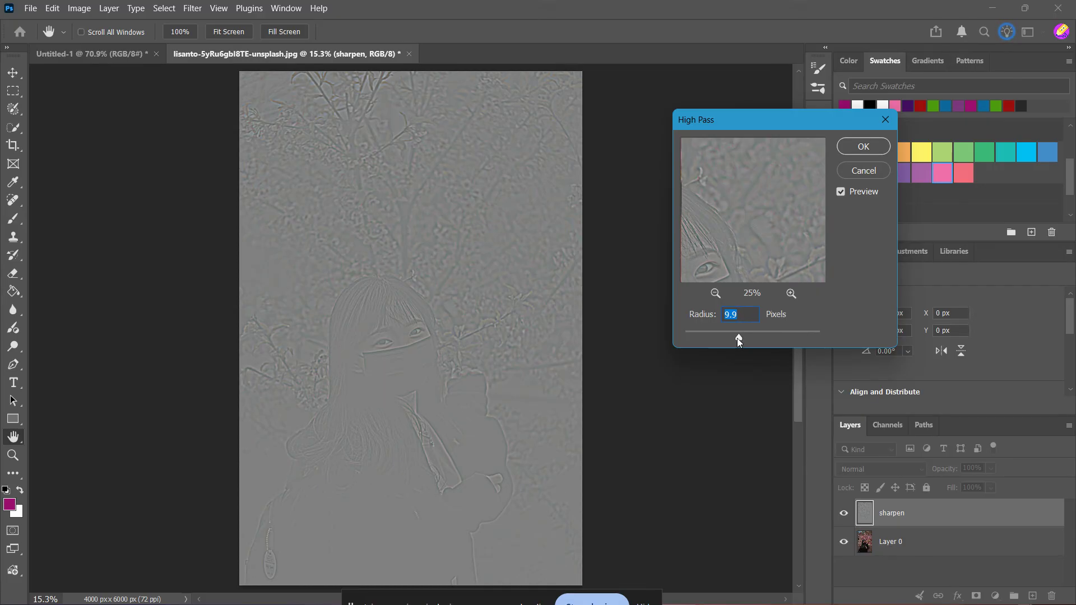
# Set the High Pass radius to about 2.5 pixels and apply the filter.
pyautogui.moveTo(716, 334); pyautogui.dragTo(704, 331)
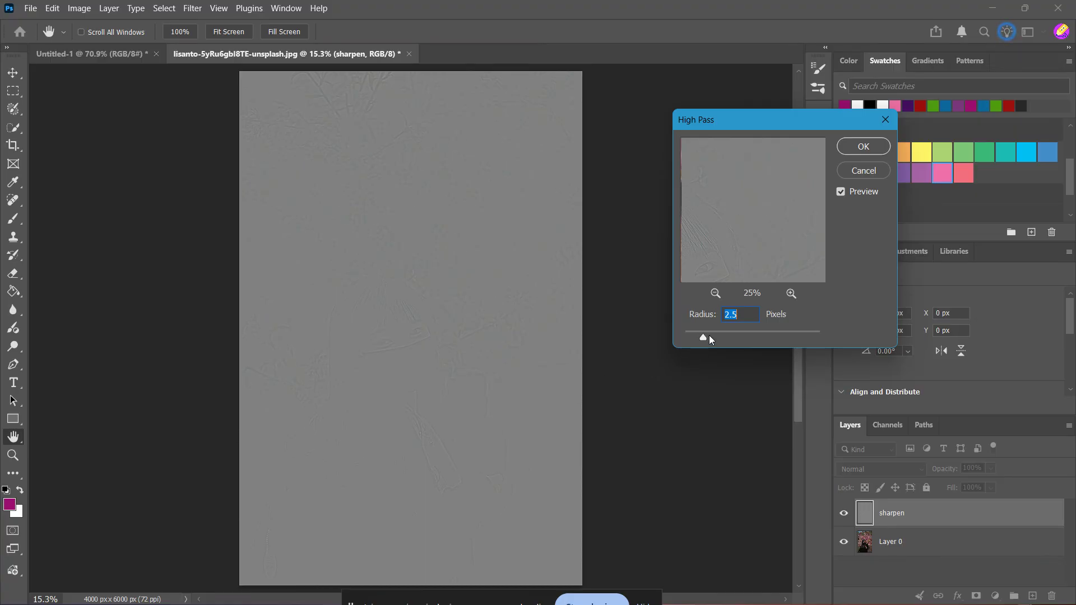
pyautogui.moveTo(704, 335); pyautogui.dragTo(694, 335)
pyautogui.moveTo(704, 335); pyautogui.dragTo(701, 335)
pyautogui.click(864, 147)
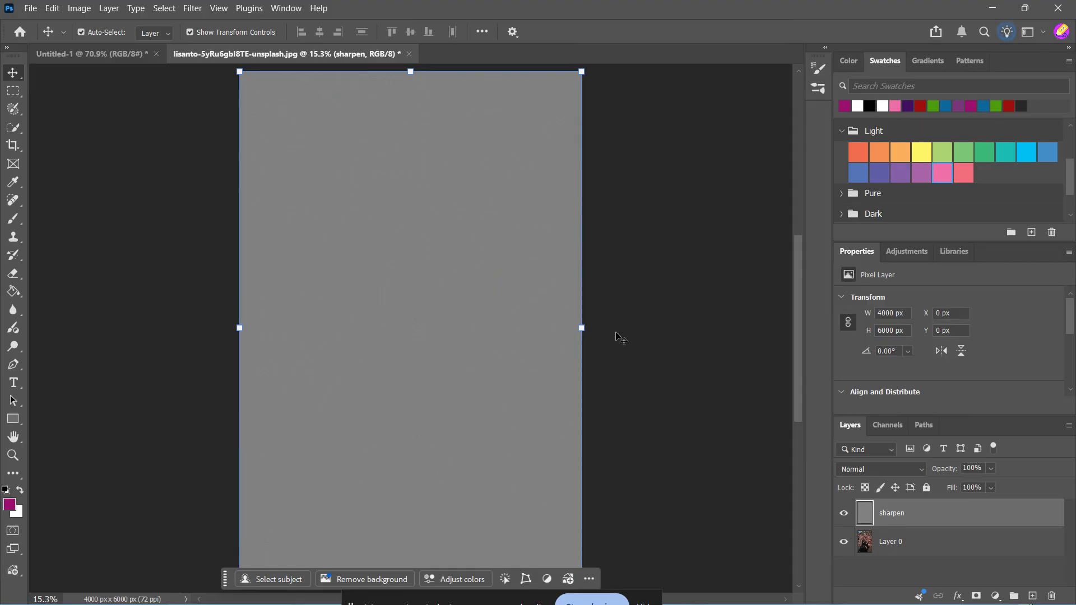
# Set the sharpen layer's blend mode to Overlay.
pyautogui.click(202, 10)
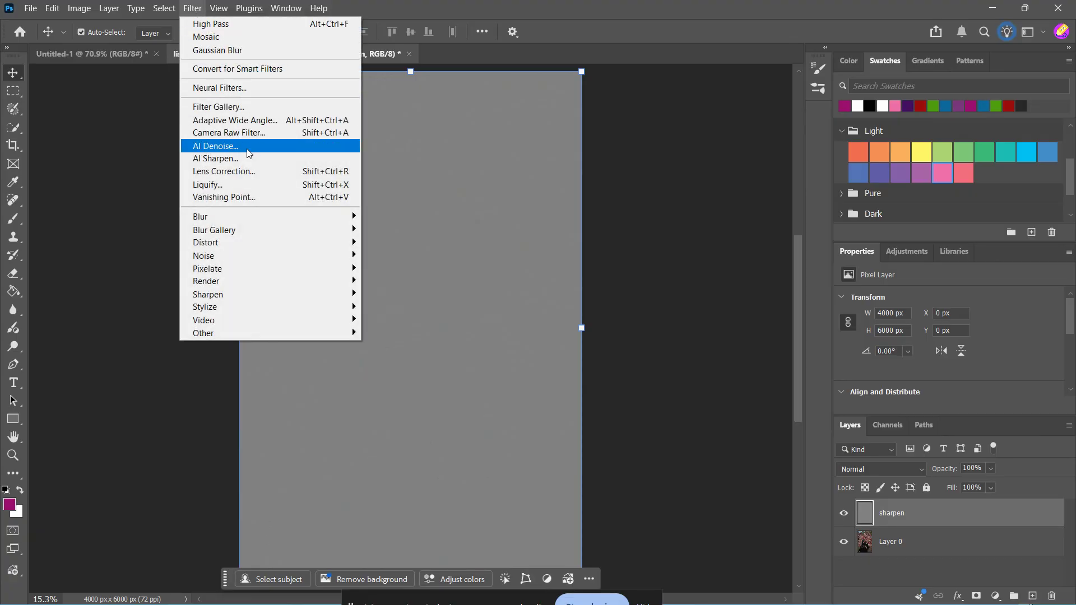
pyautogui.click(527, 32)
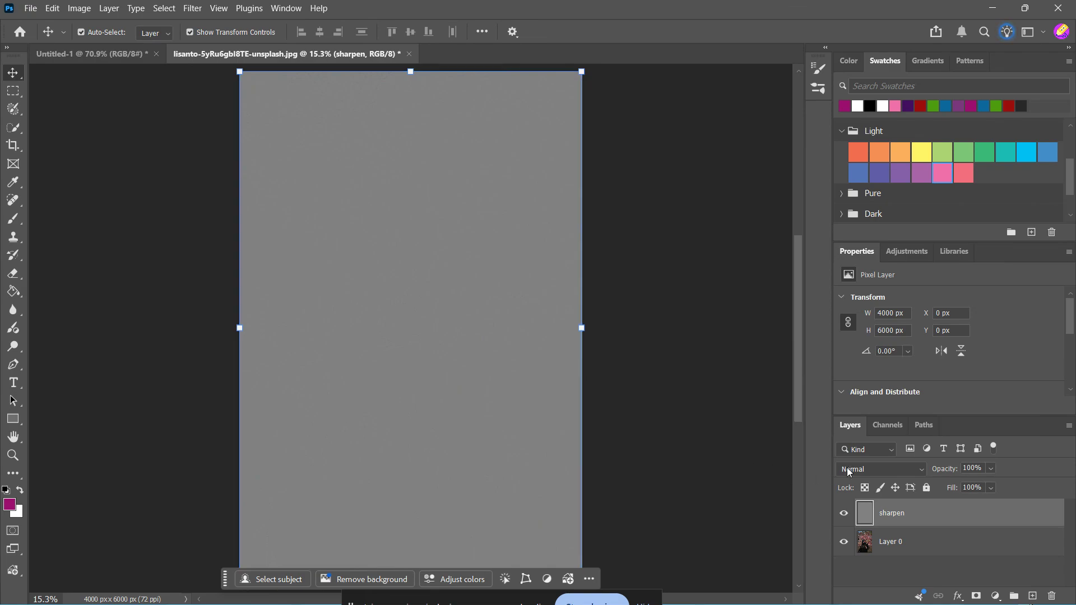
pyautogui.click(866, 469)
pyautogui.click(913, 392)
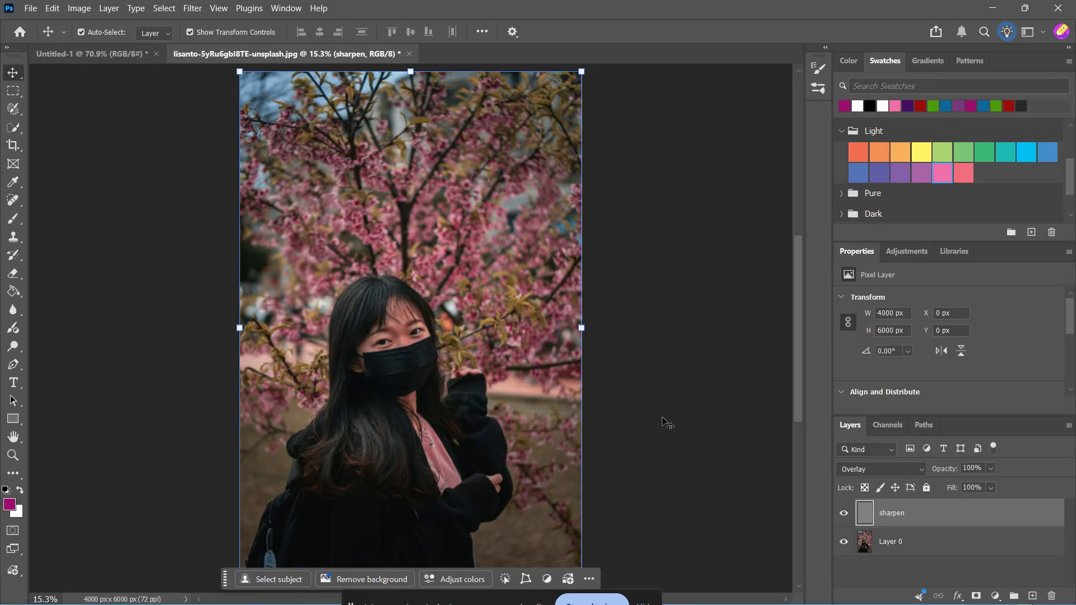
pyautogui.click(868, 469)
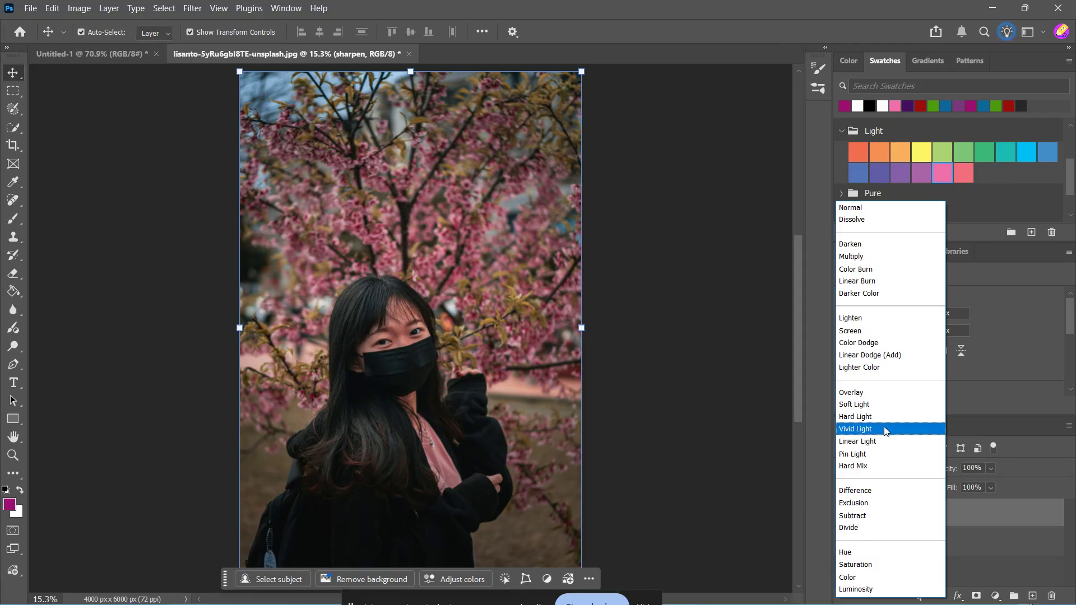
pyautogui.click(889, 397)
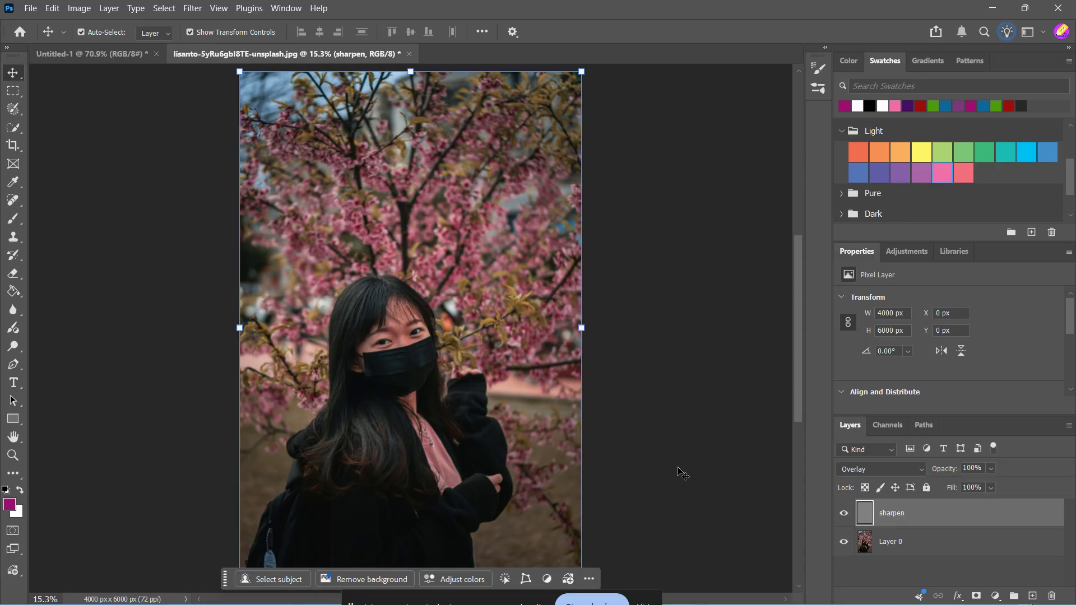
# Lower the sharpen layer's opacity to 64% and toggle its visibility to compare the sharpening.
pyautogui.click(990, 468)
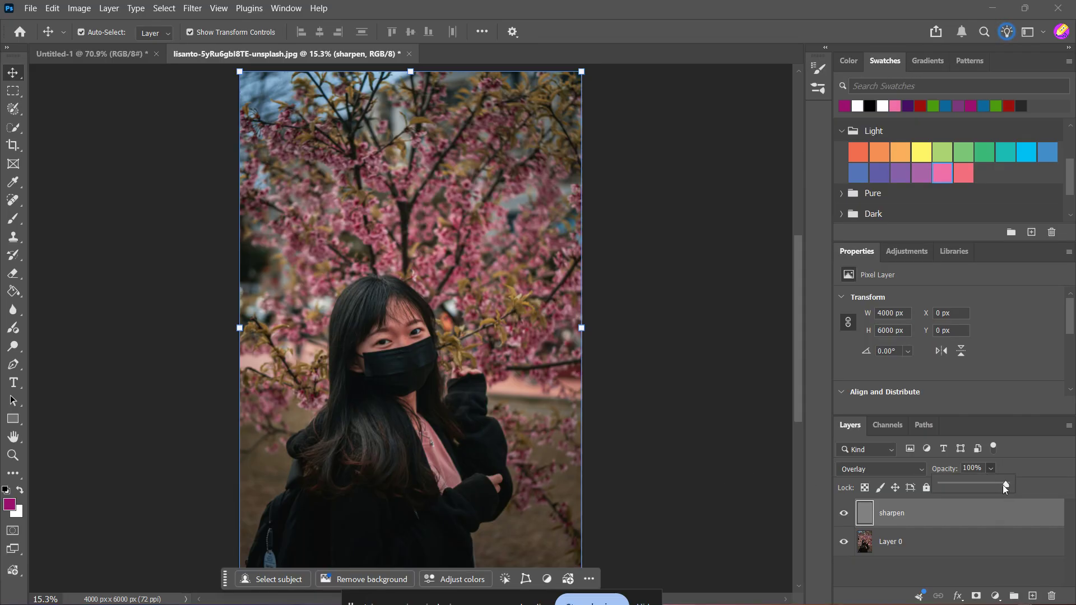
pyautogui.moveTo(1003, 485); pyautogui.dragTo(1003, 485)
pyautogui.click(846, 512)
pyautogui.click(847, 513)
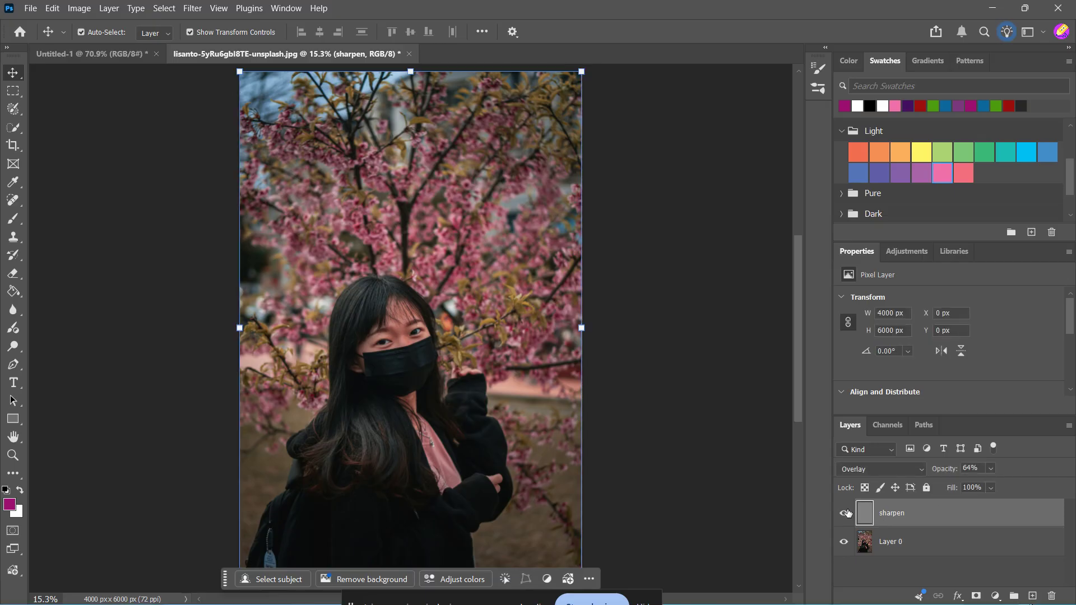
pyautogui.click(848, 513)
pyautogui.click(847, 513)
# Set the sharpen layer's opacity back to 100% and reselect the sharpen layer.
pyautogui.click(991, 468)
pyautogui.moveTo(1015, 483); pyautogui.dragTo(1037, 486)
pyautogui.click(925, 544)
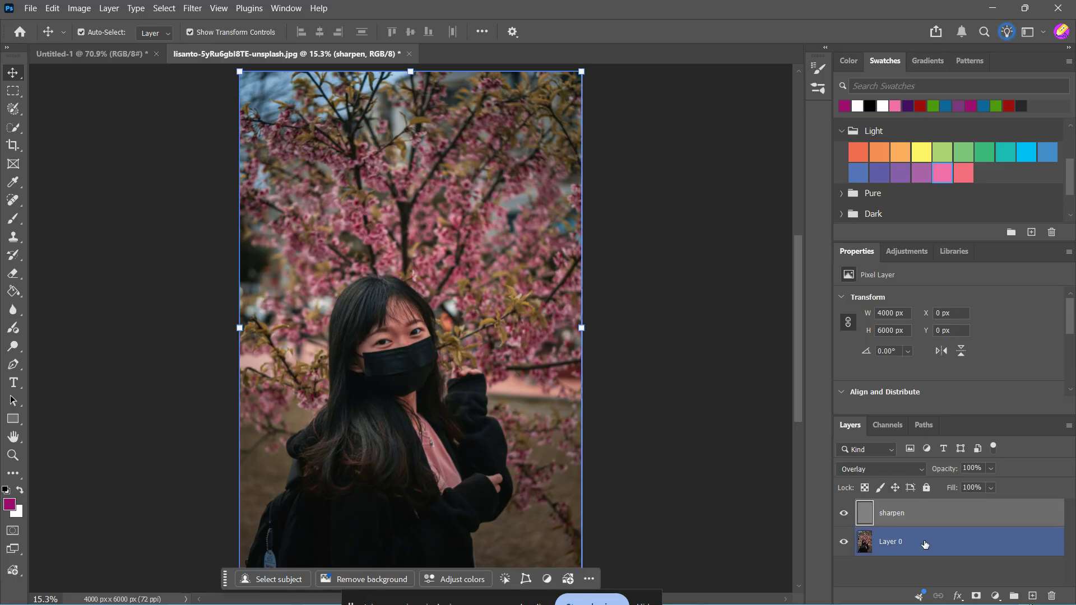
pyautogui.click(870, 514)
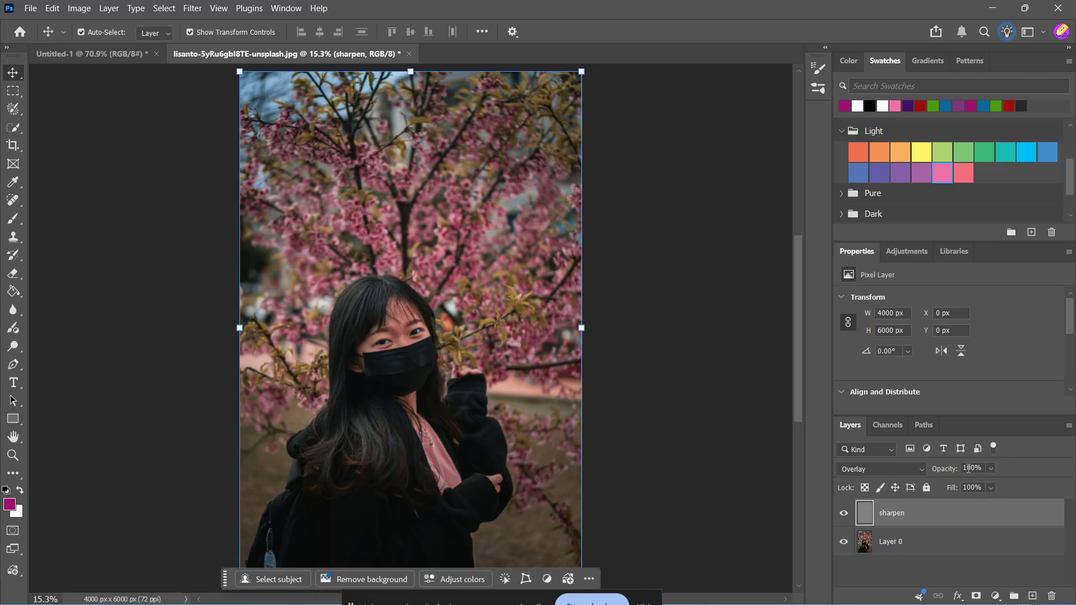